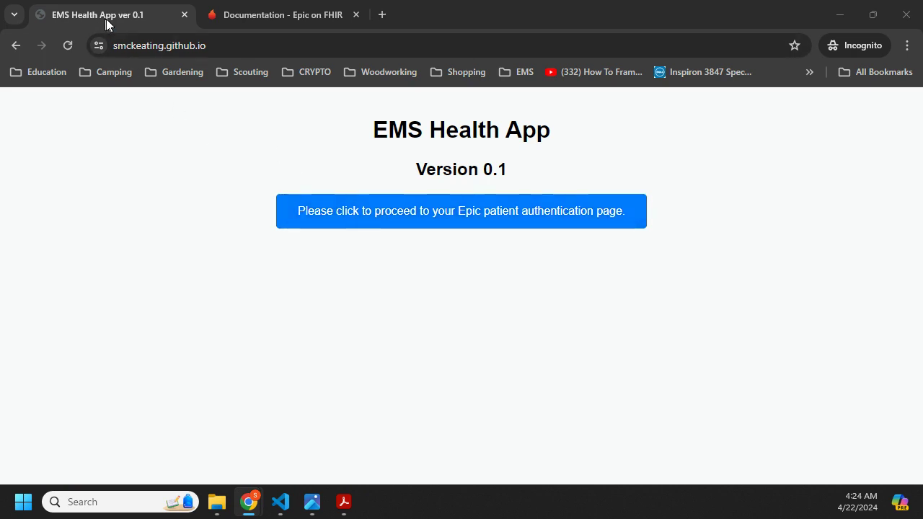
Open the Epic patient authentication page, then copy the MyChart username of the sandbox test patient with DiagnosticReport data from the Epic on FHIR documentation
click(413, 222)
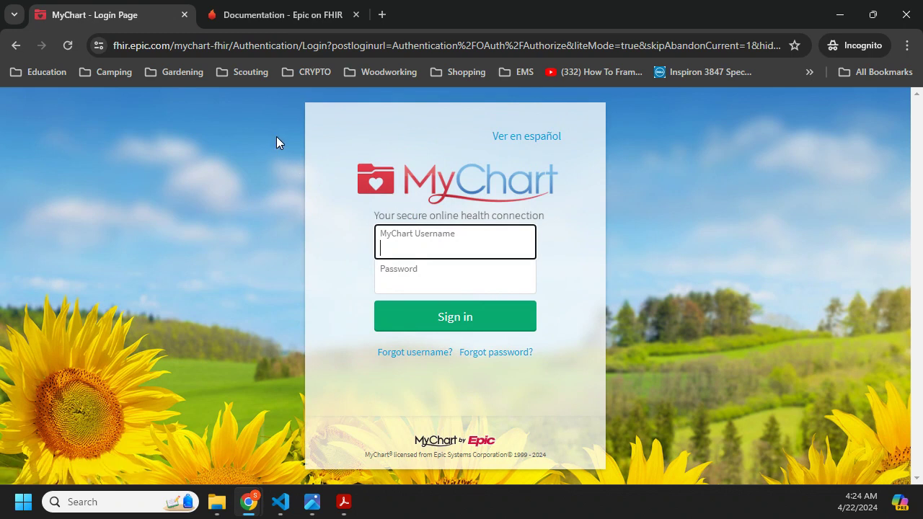
click(282, 15)
scroll(329, 237, down, 4)
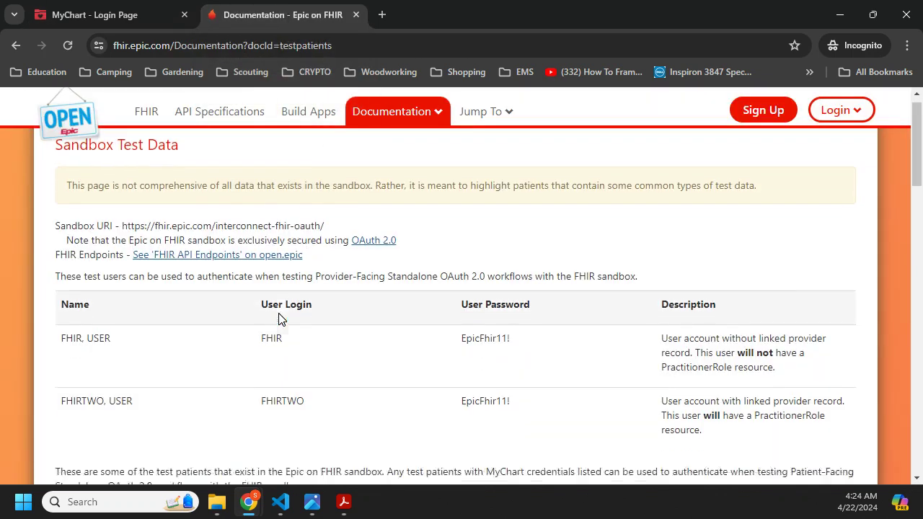
scroll(282, 319, down, 2)
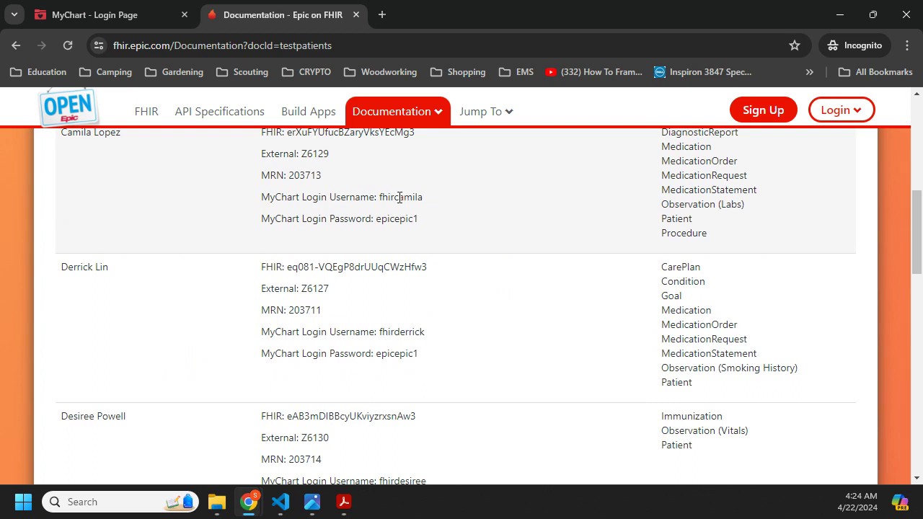
double_click(400, 197)
right_click(400, 197)
click(412, 211)
Sign in to MyChart with the copied test patient username and the account password
click(95, 16)
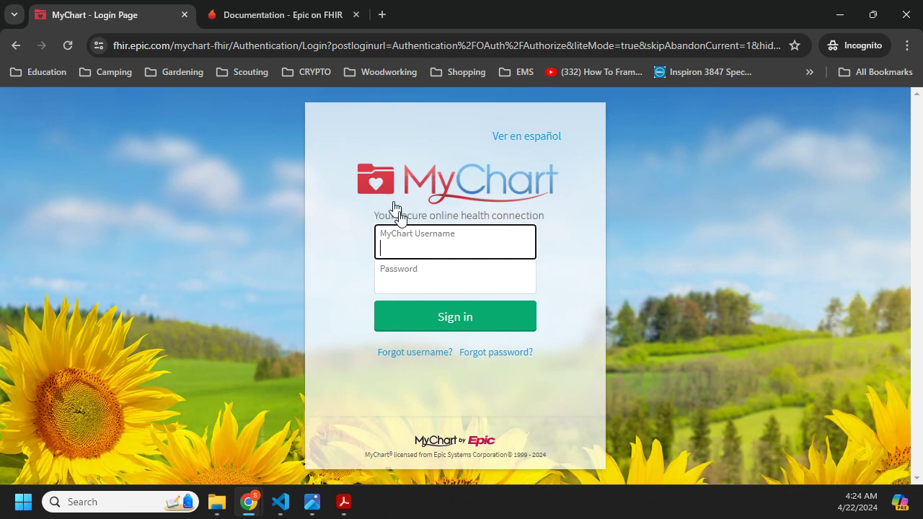
click(426, 249)
key(ctrl+v)
click(419, 280)
text(•••••••••)
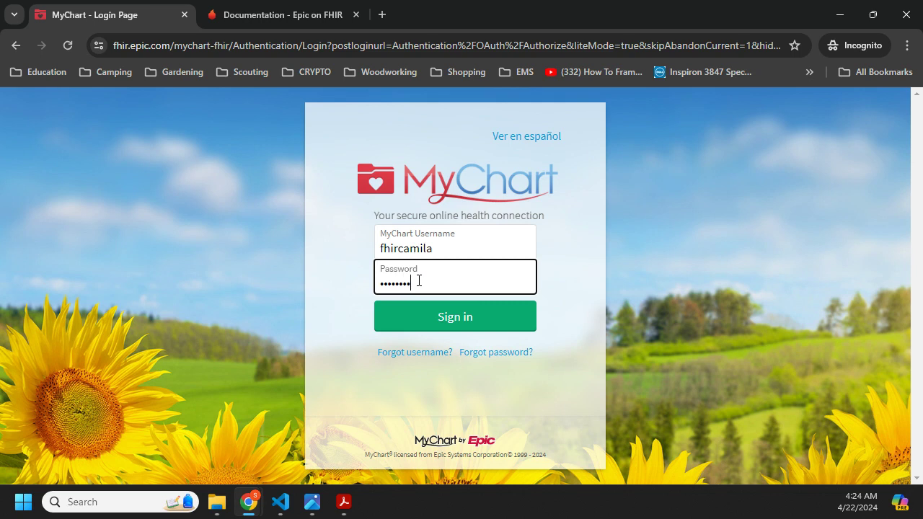
click(467, 319)
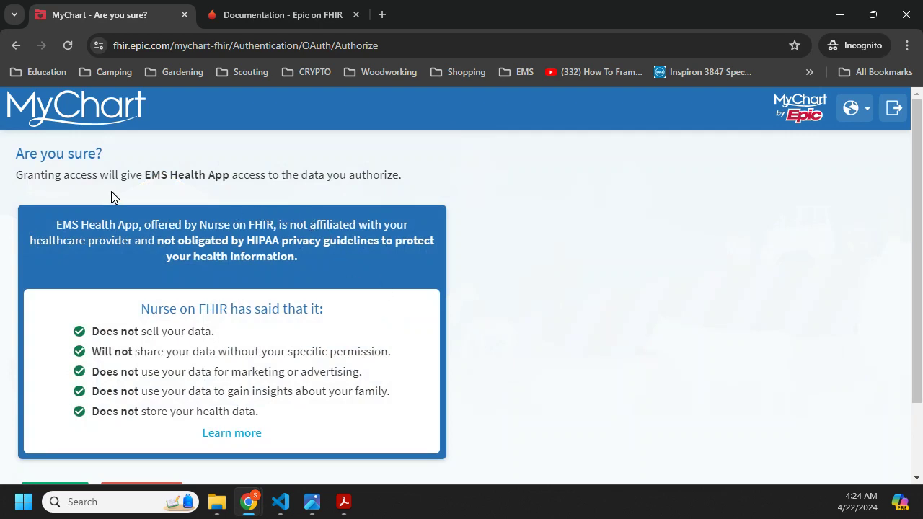
Review the privacy statements about EMS Health App and continue with granting it access
scroll(111, 191, down, 2)
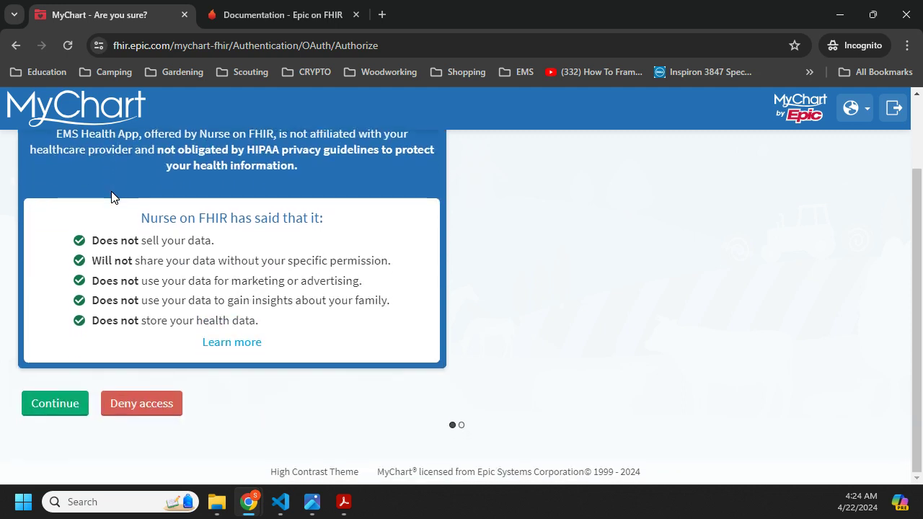
scroll(179, 186, up, 2)
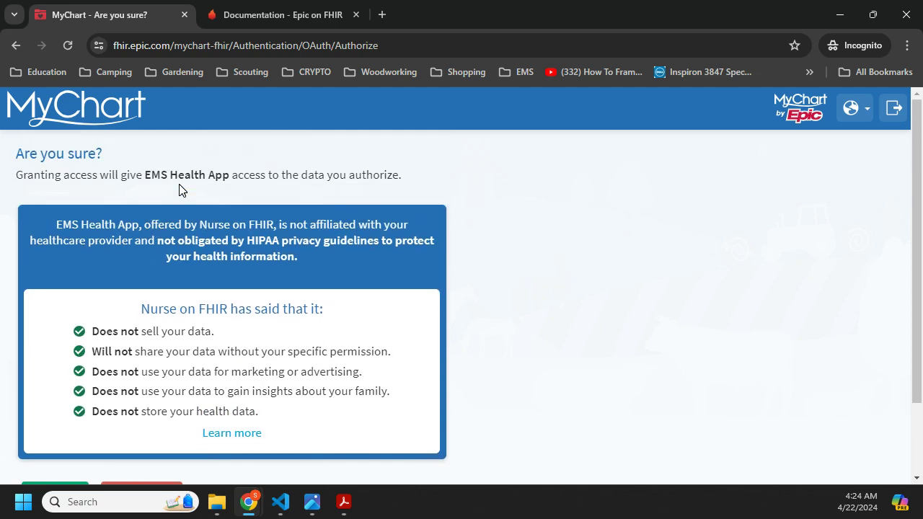
scroll(181, 190, down, 2)
scroll(180, 190, up, 2)
scroll(223, 216, down, 1)
scroll(222, 216, down, 1)
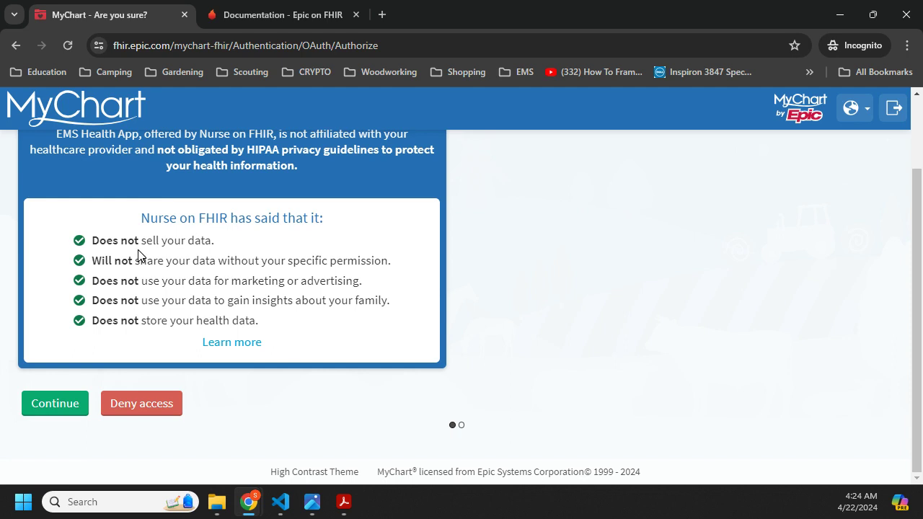
click(50, 409)
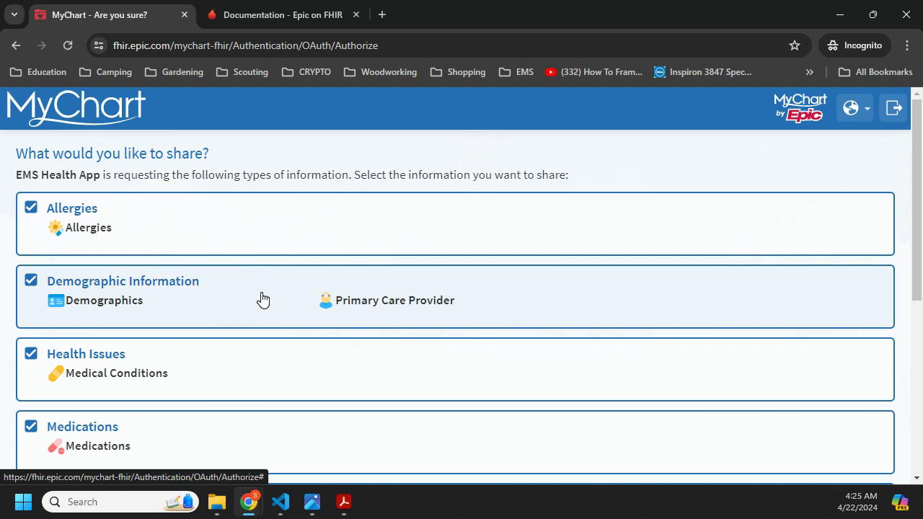
Allow EMS Health App access to allergies, demographic information, health issues, medications and vital signs
scroll(263, 299, down, 2)
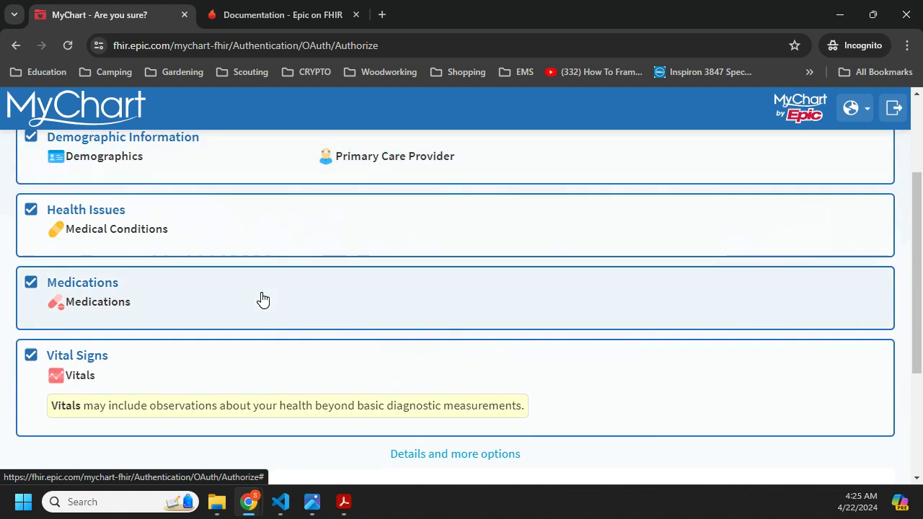
scroll(263, 299, down, 2)
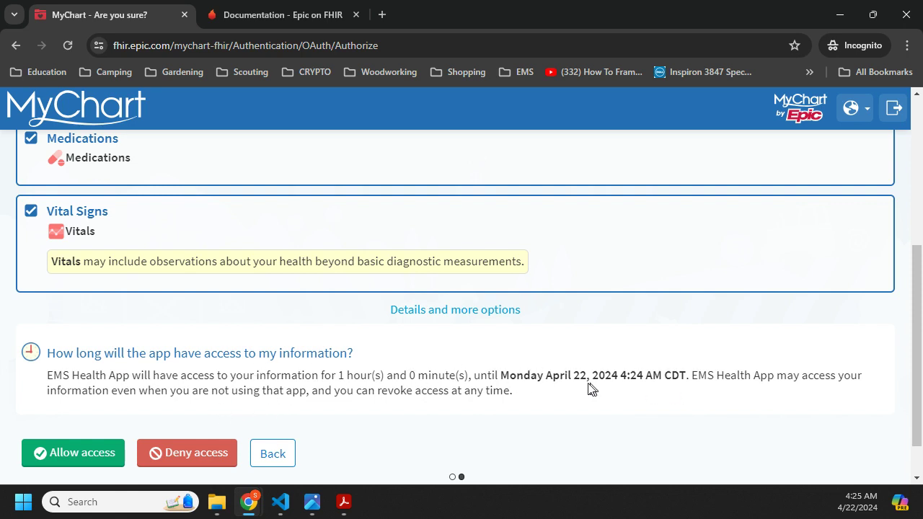
click(64, 453)
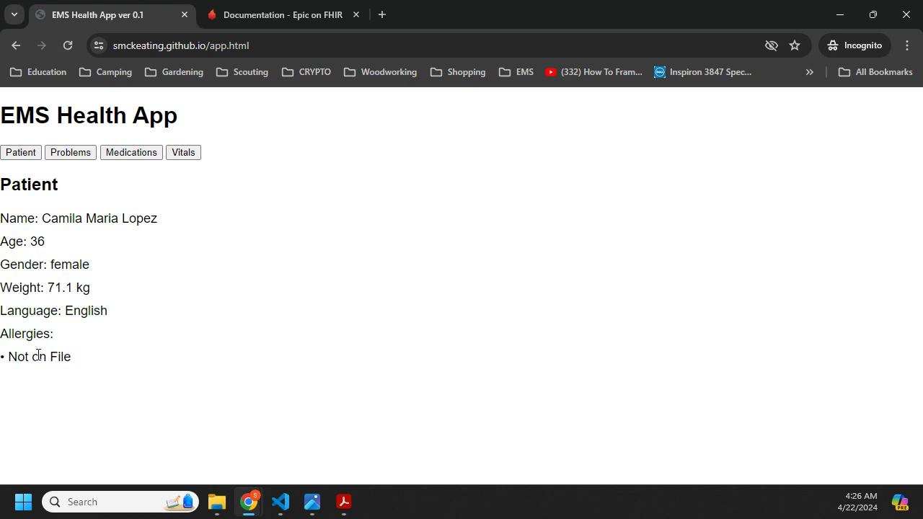
View the patient's problems and medications in EMS Health App
click(75, 159)
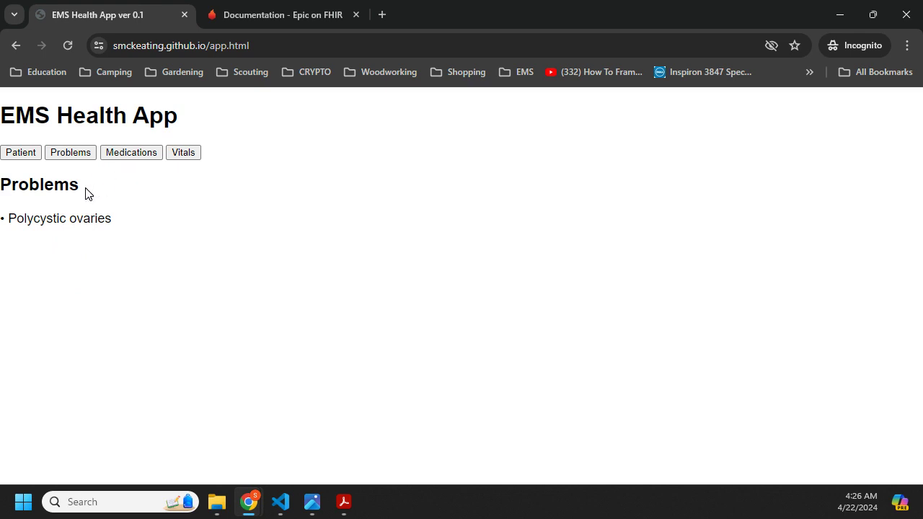
click(131, 158)
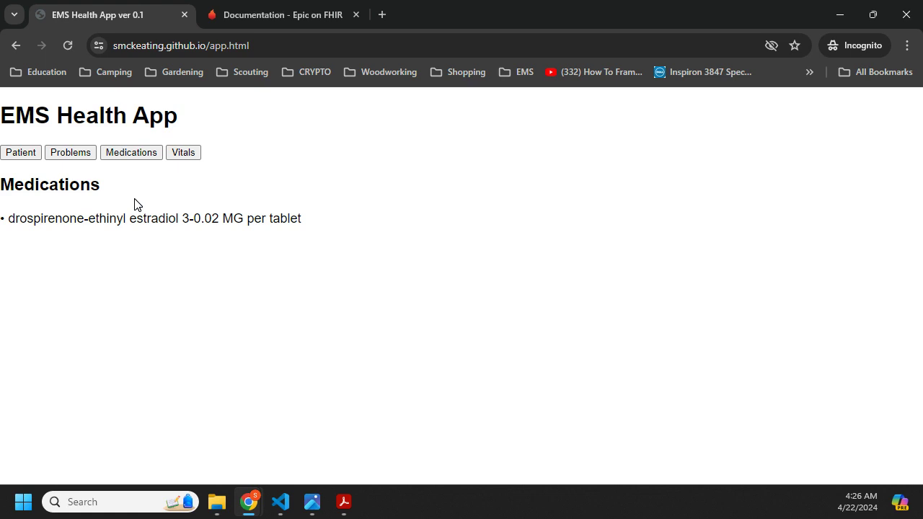
Examine the patient's most recent vitals, including the dated blood pressure, pulse and weight entries
click(184, 158)
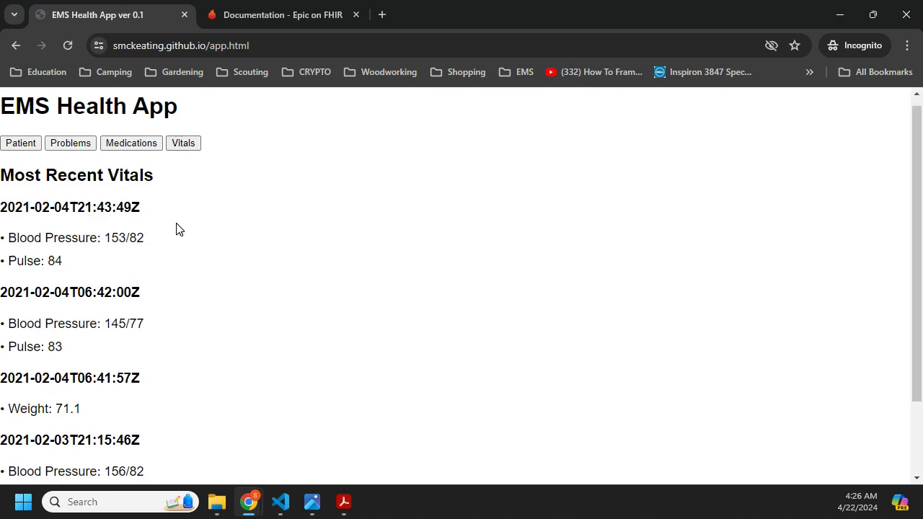
scroll(179, 228, down, 3)
scroll(179, 229, up, 3)
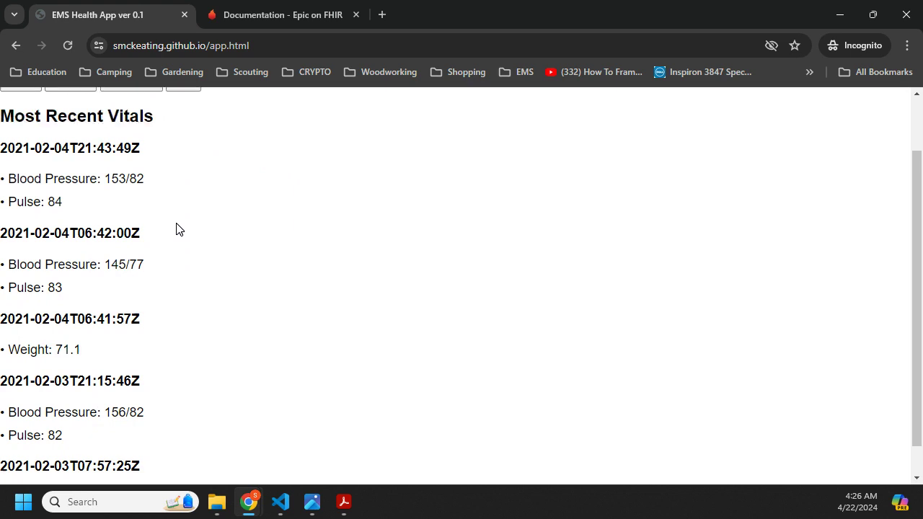
scroll(156, 230, down, 3)
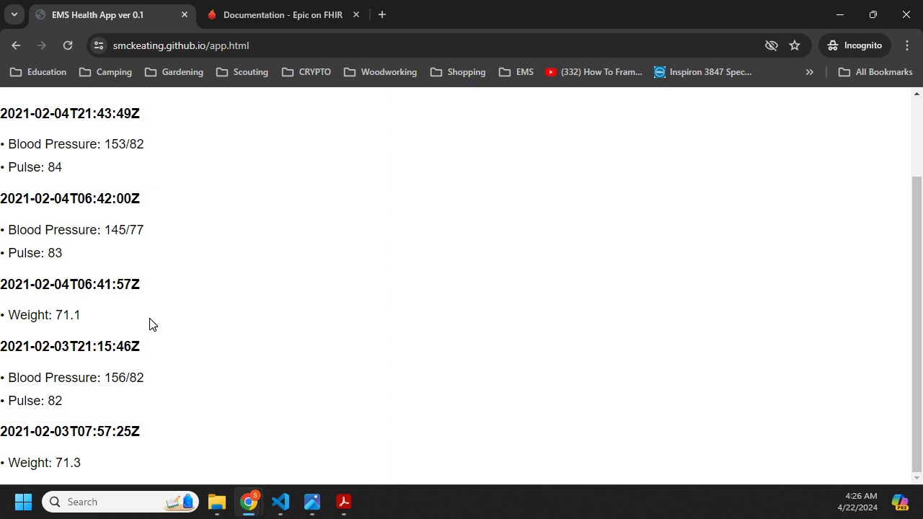
scroll(150, 325, up, 2)
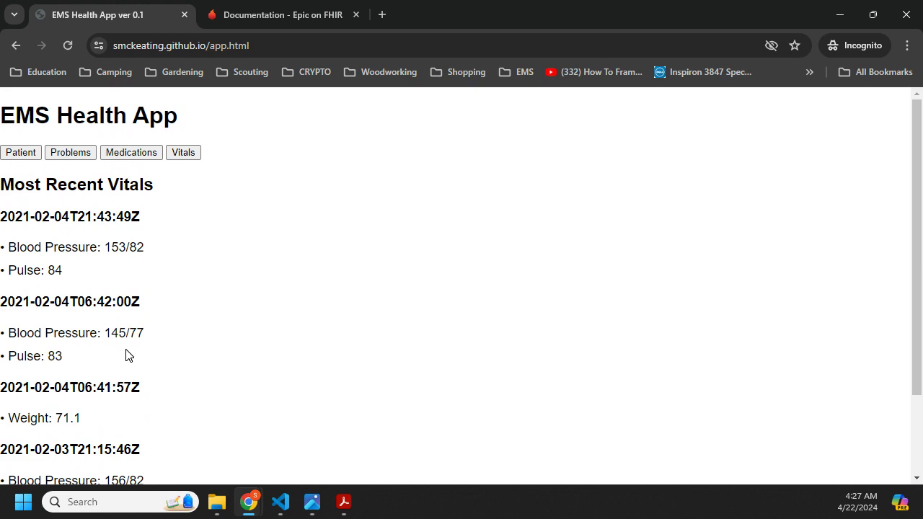
scroll(126, 355, down, 2)
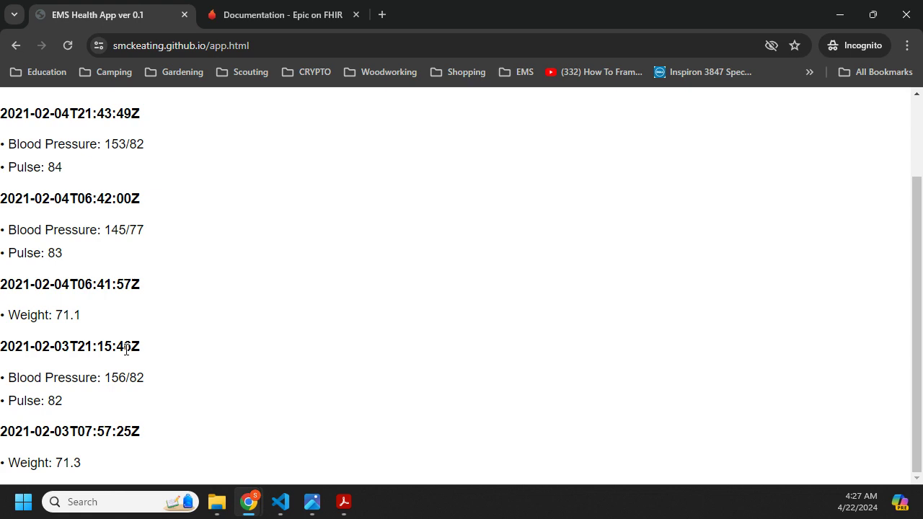
scroll(127, 349, up, 2)
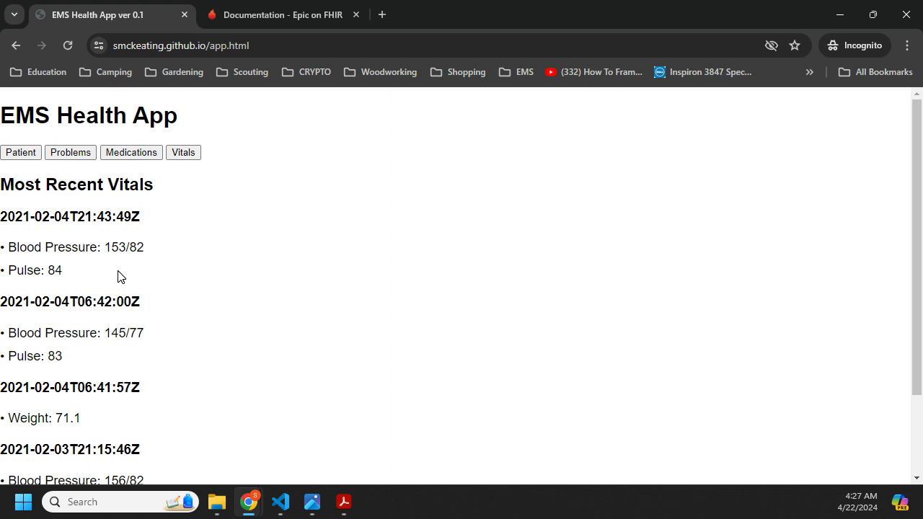
scroll(202, 269, down, 2)
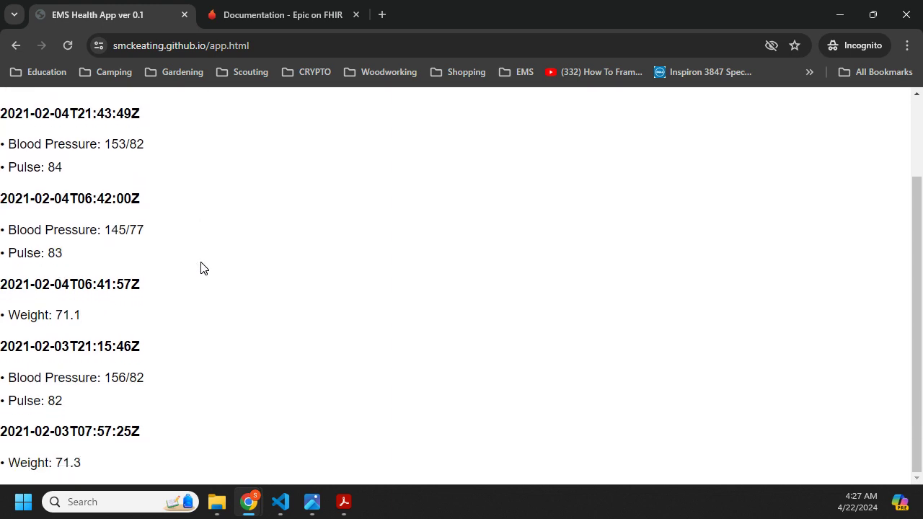
scroll(202, 269, up, 2)
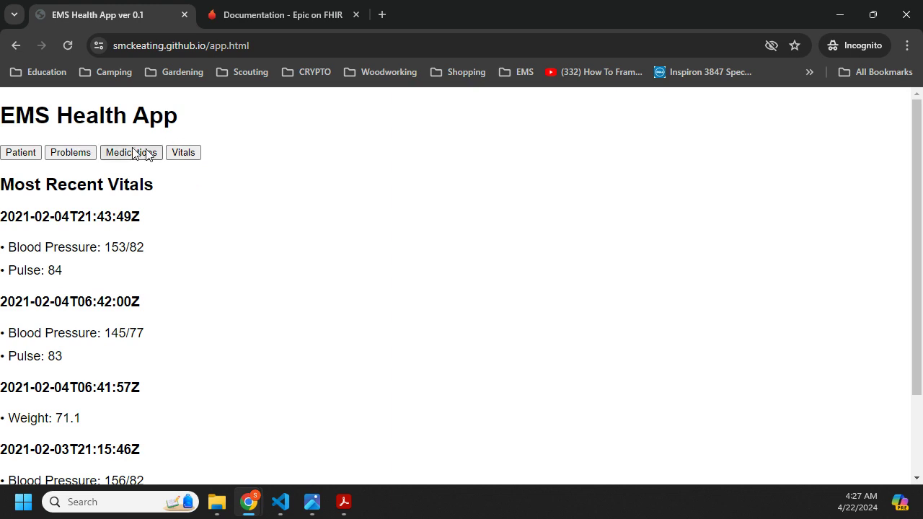
scroll(174, 156, down, 2)
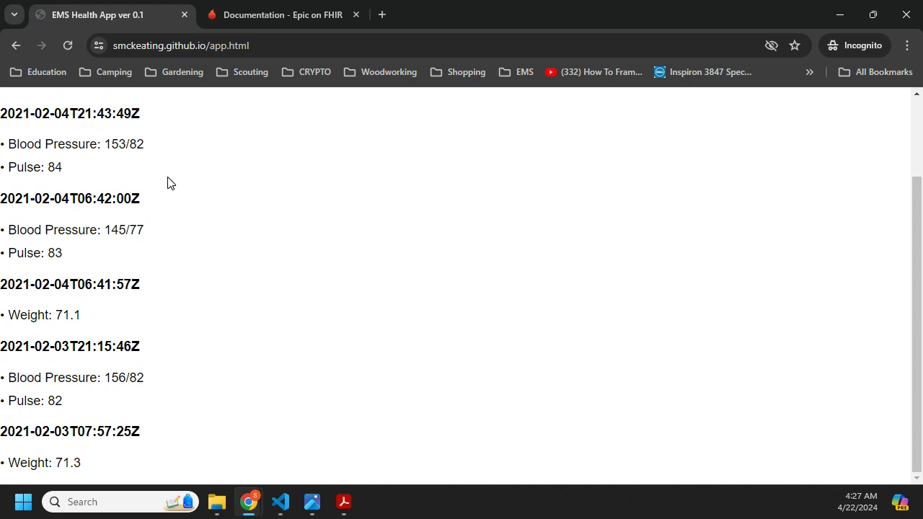
scroll(176, 183, up, 2)
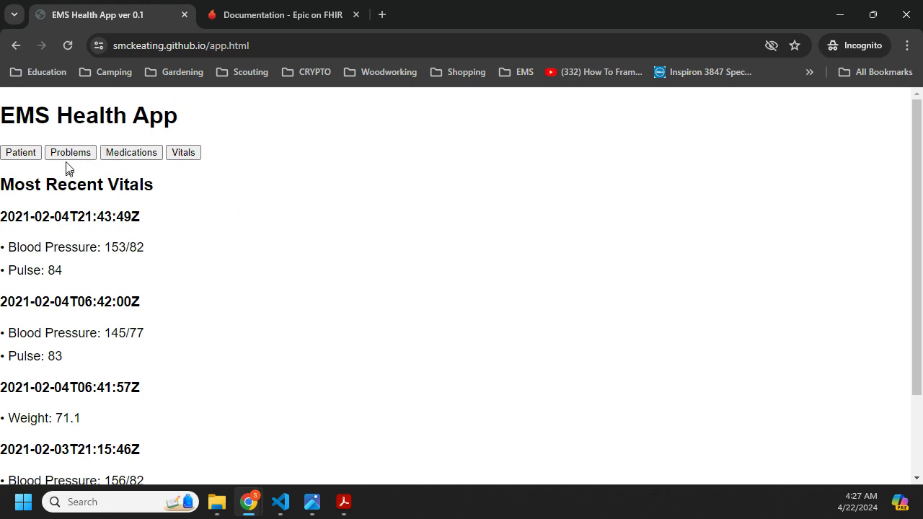
Return to the EMS Health App start page by removing /app.html from the page address
drag(207, 45, 269, 54)
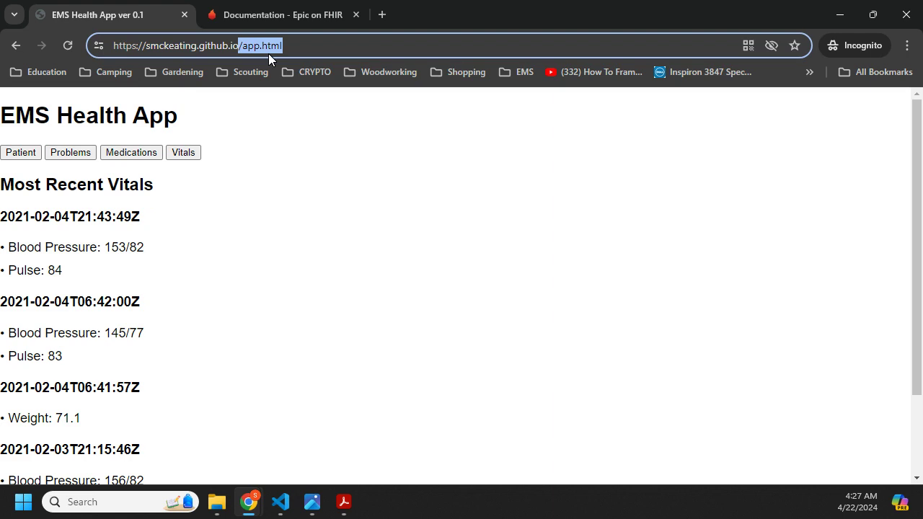
key(BackSpace)
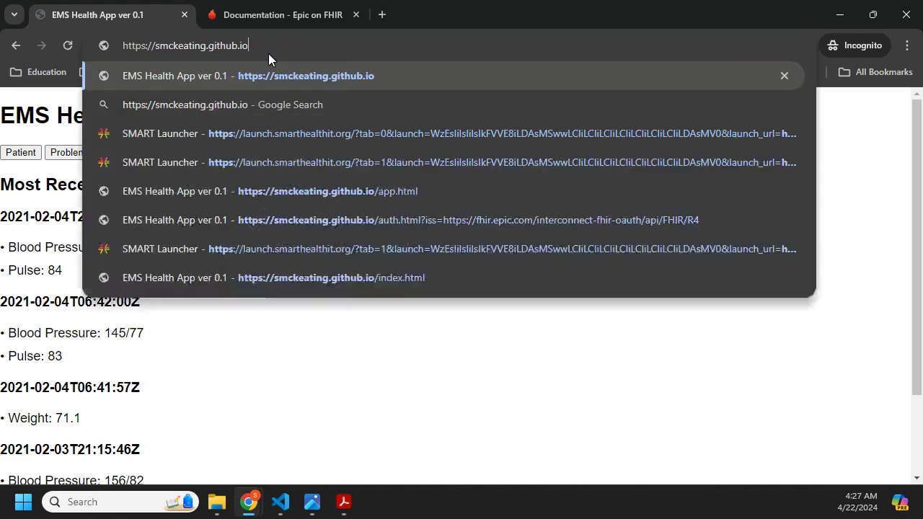
key(Return)
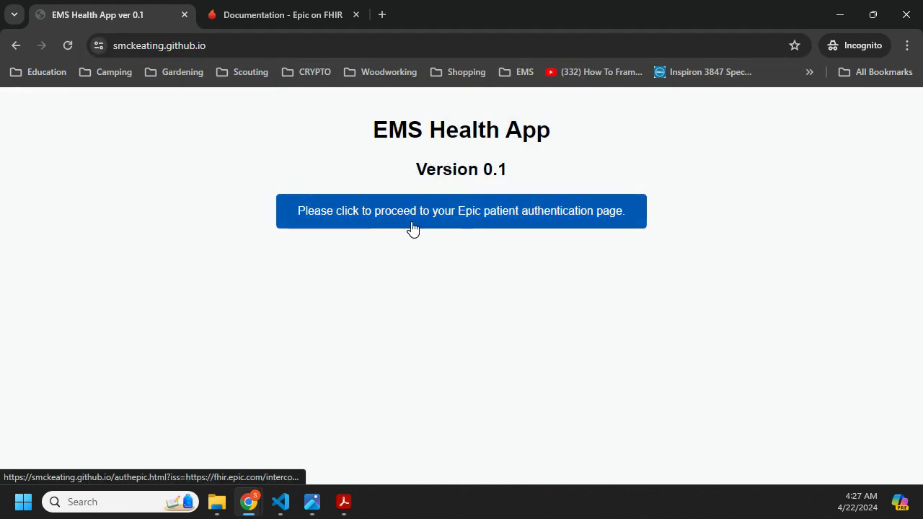